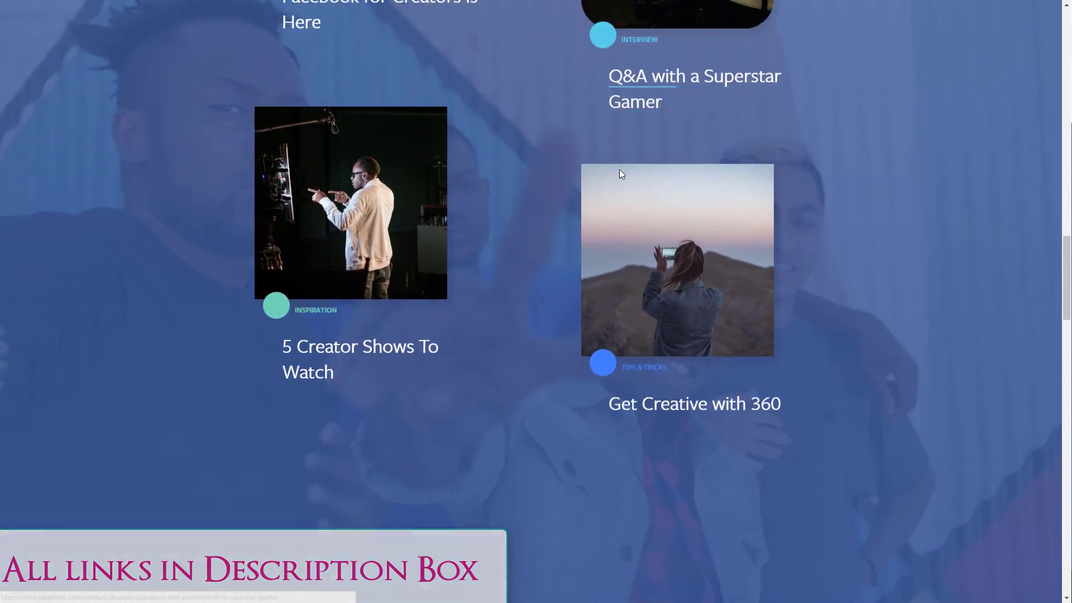
# Step: Scroll down to the Join Facebook for Creators section and choose Join now
pyautogui.scroll(-2, 619, 169)
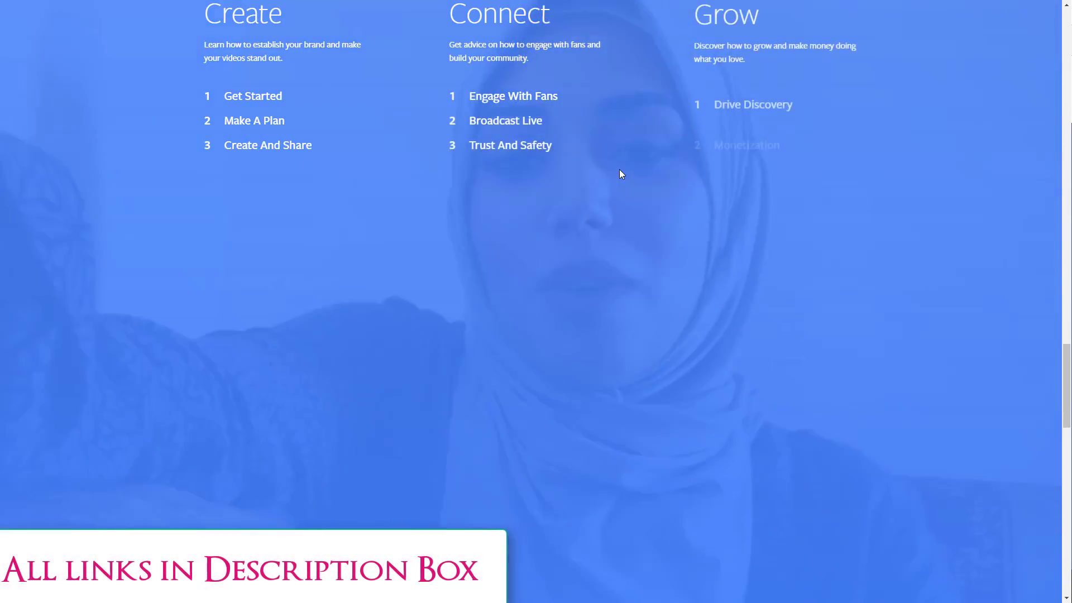
pyautogui.scroll(2, 620, 170)
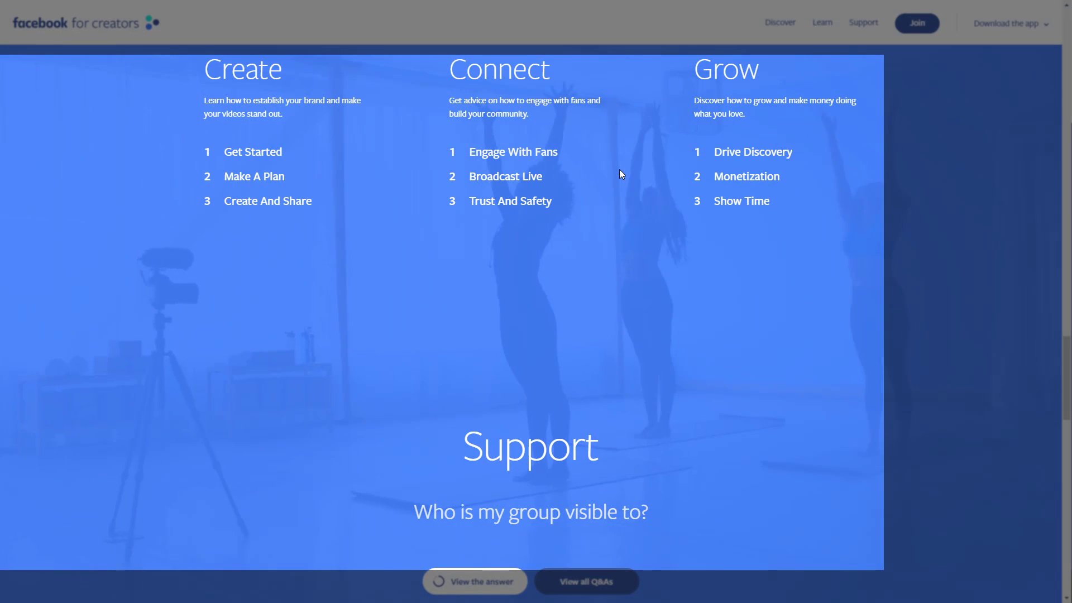
pyautogui.scroll(-2, 620, 174)
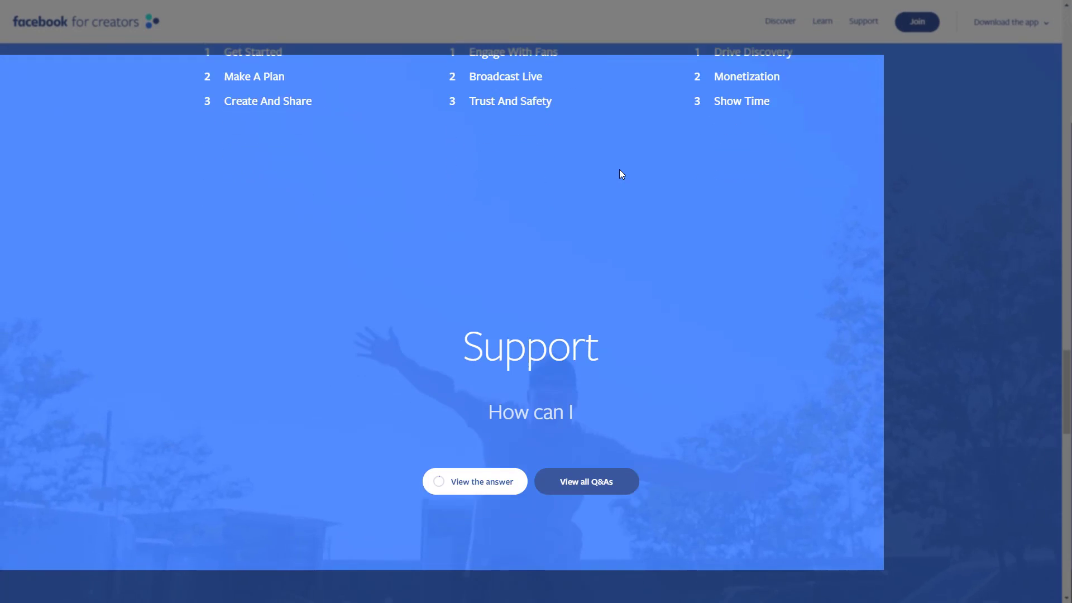
pyautogui.scroll(-15, 619, 169)
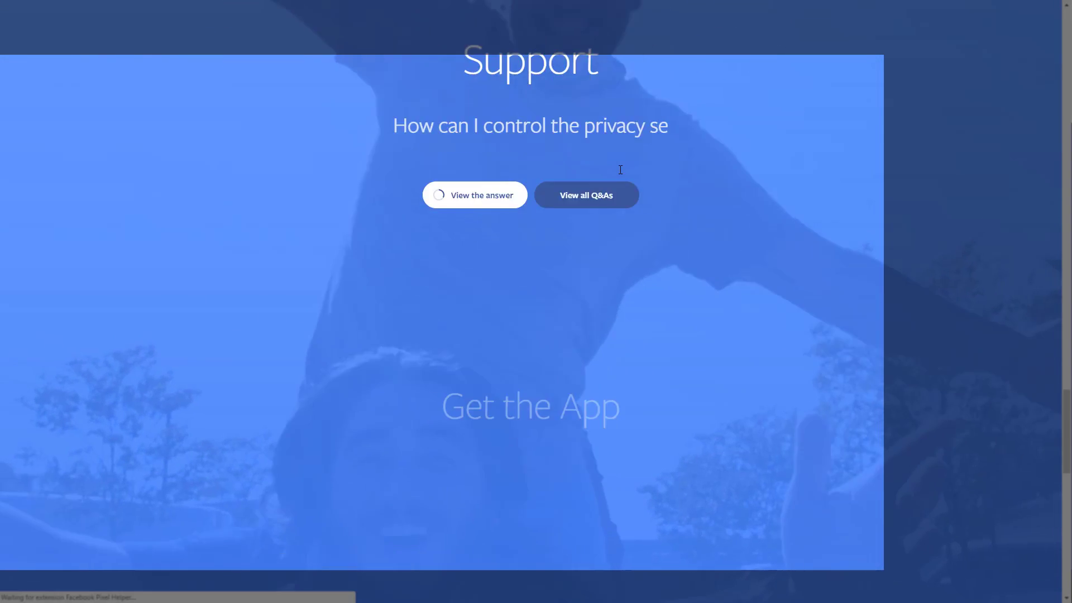
pyautogui.scroll(-4, 618, 169)
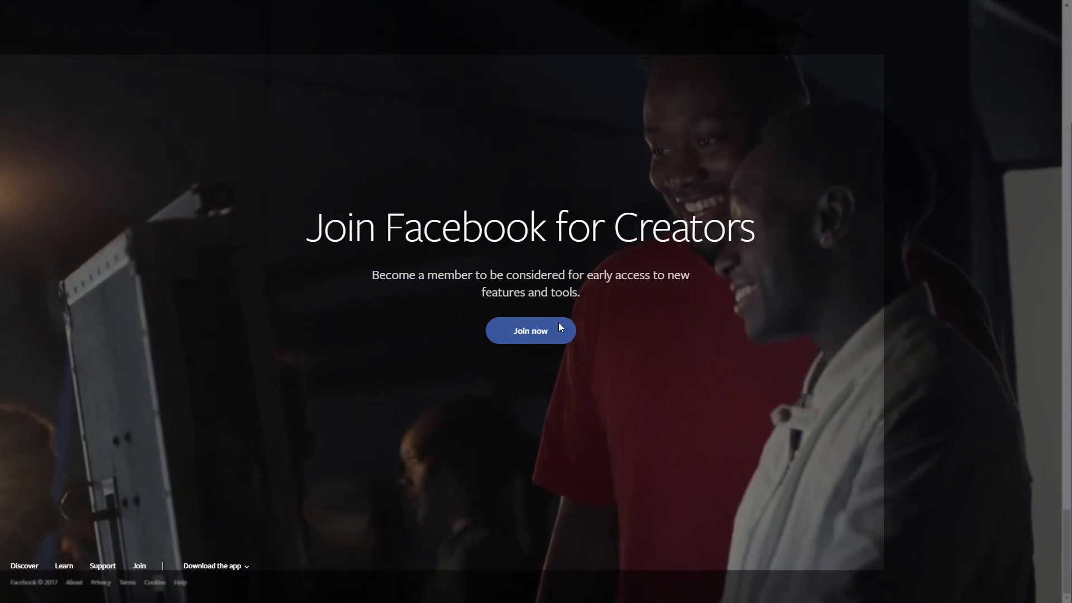
pyautogui.click(557, 335)
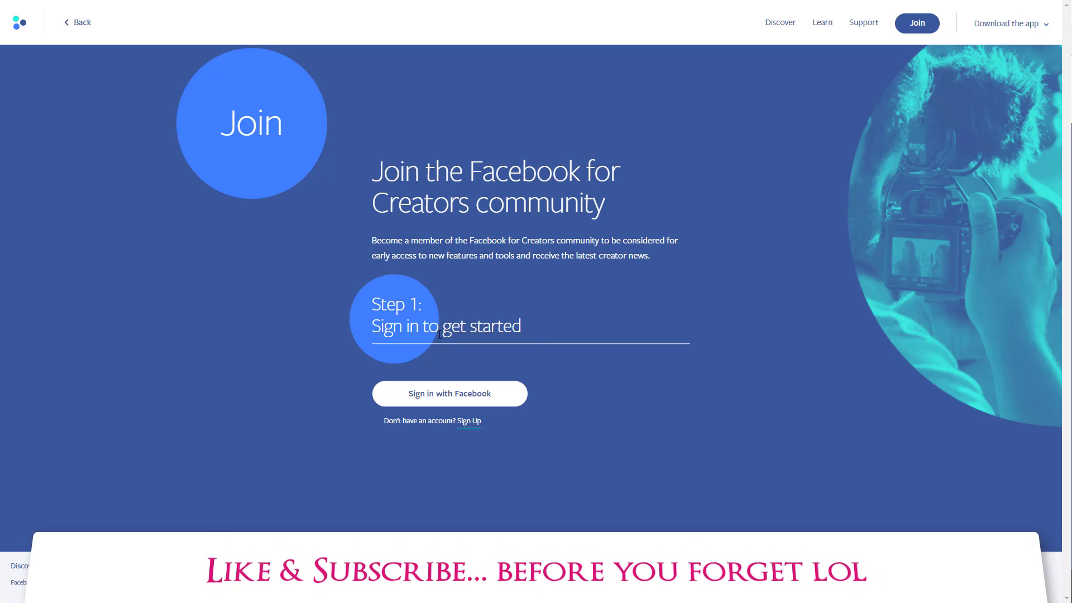
# Step: Sign in with the Facebook account and move down to the signup form
pyautogui.click(441, 400)
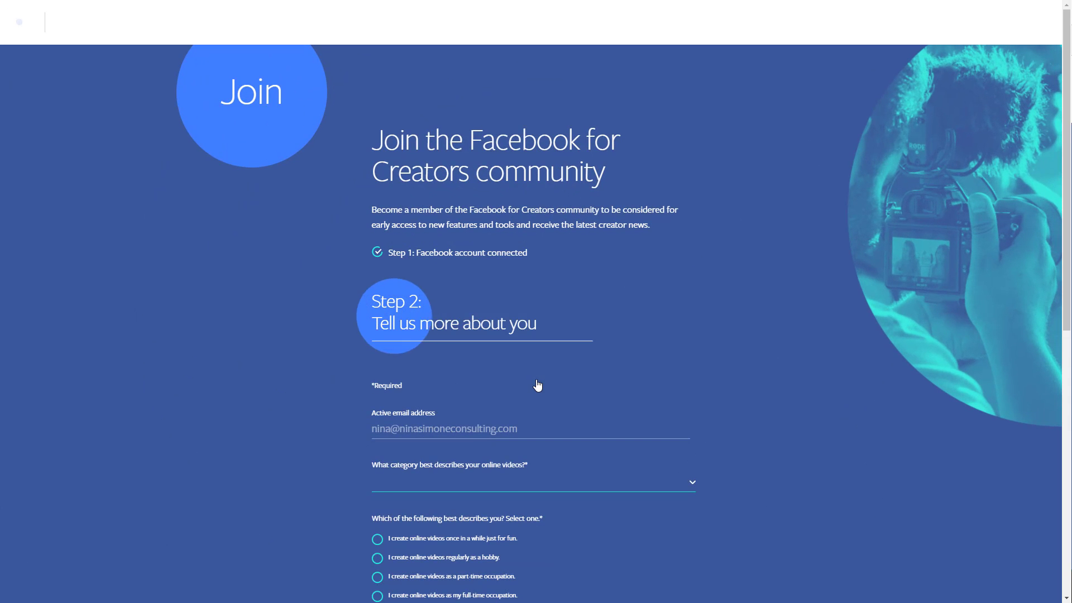
pyautogui.scroll(-2, 534, 398)
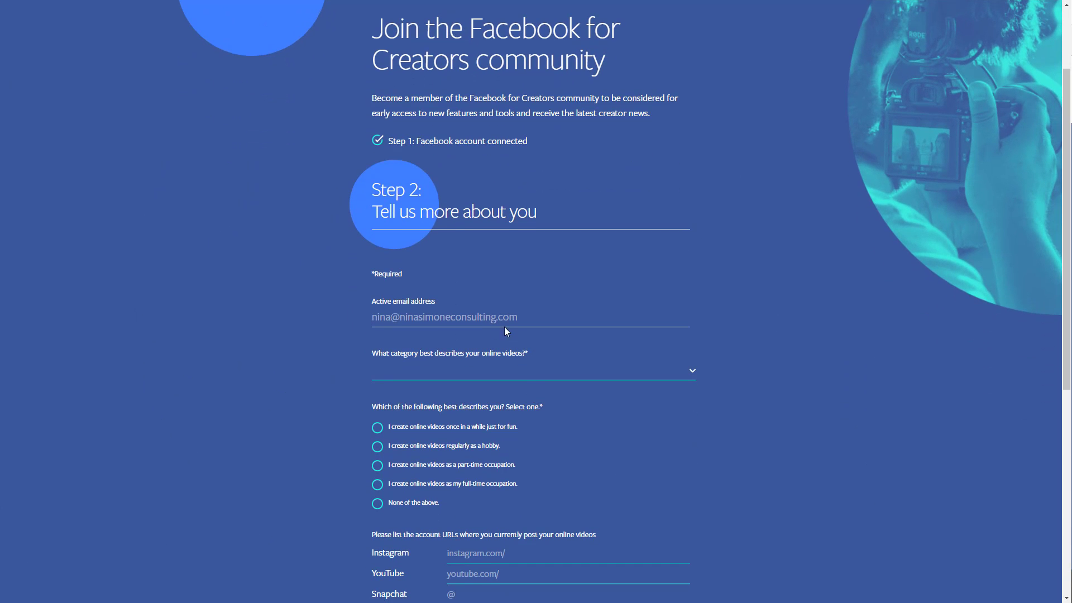
pyautogui.scroll(-2, 462, 369)
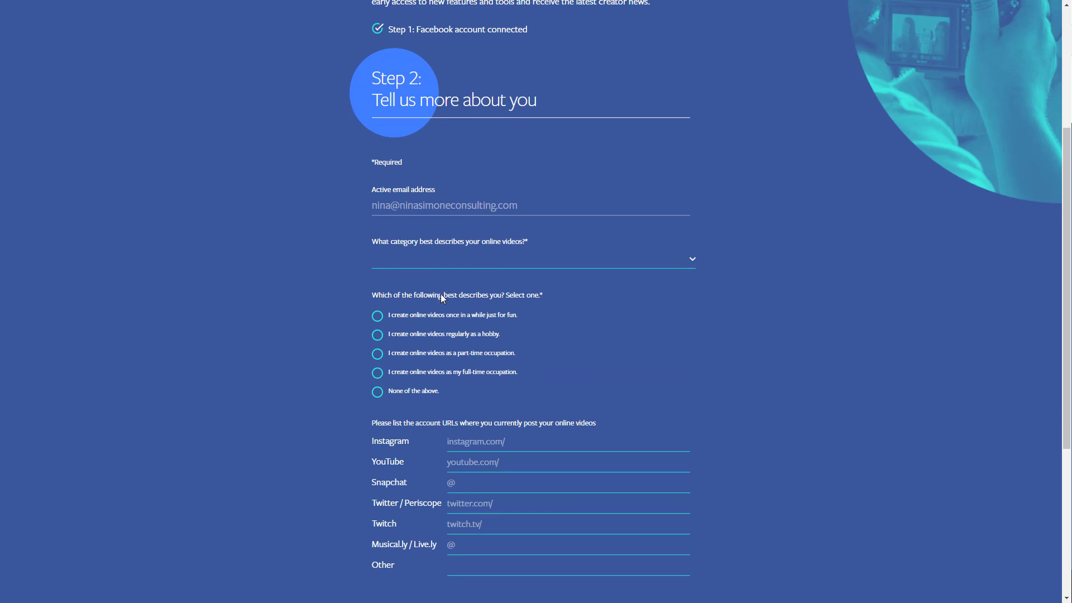
# Step: Set the video category dropdown to Business
pyautogui.click(441, 265)
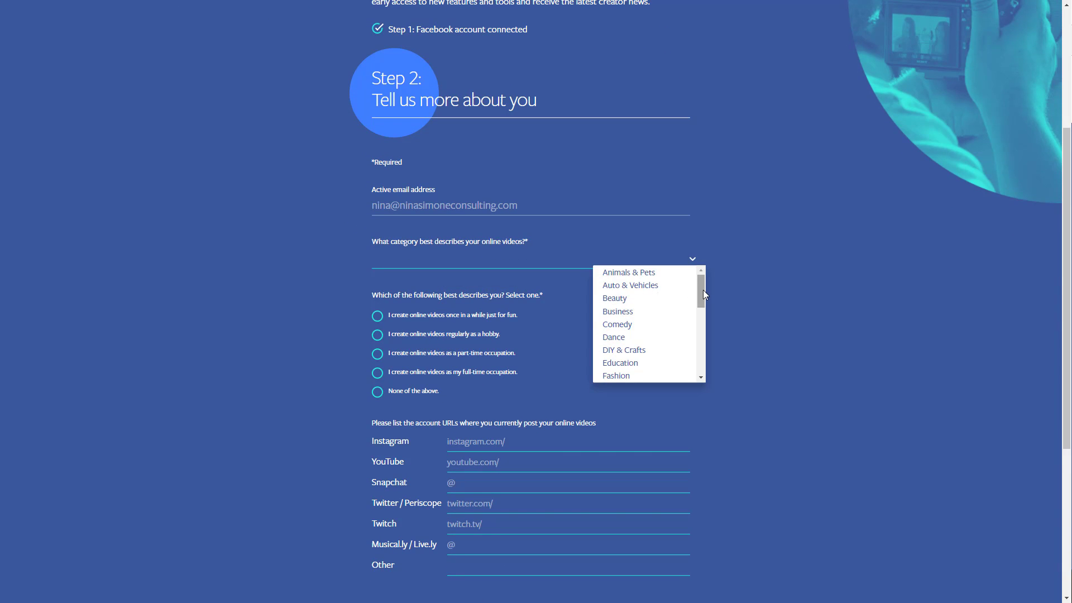
pyautogui.moveTo(703, 290)
pyautogui.mouseDown()
pyautogui.moveTo(691, 371)
pyautogui.moveTo(694, 284)
pyautogui.mouseUp()
pyautogui.click(620, 312)
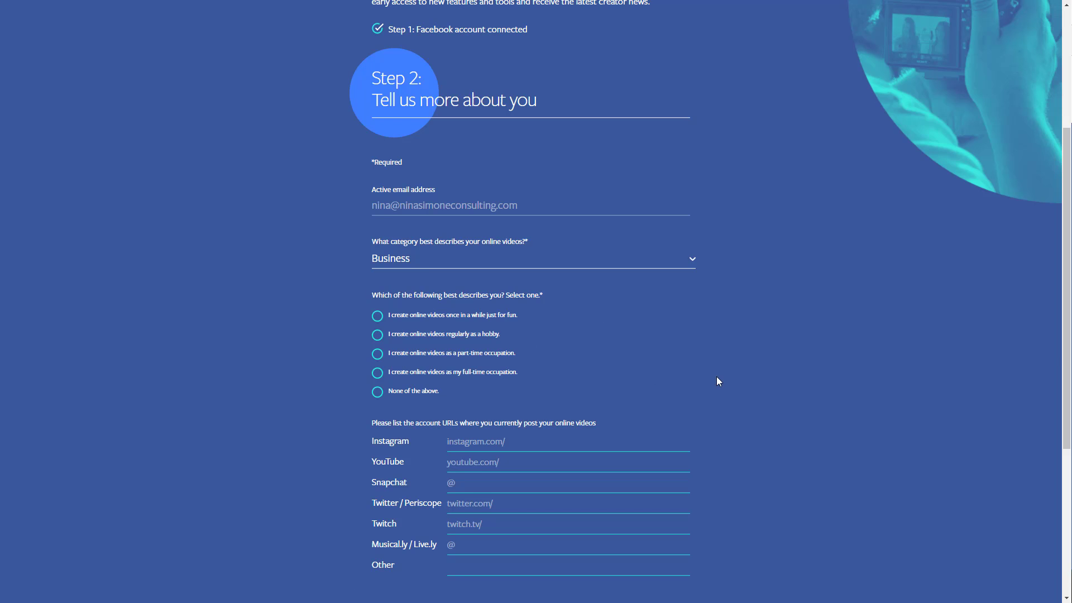
# Step: Enlarge the page and select 'I create online videos as my full-time occupation'
pyautogui.hotkey('ctrl', '+')
pyautogui.hotkey('ctrl', '+')
pyautogui.hotkey('ctrl', '+')
pyautogui.hotkey('ctrl', '+')
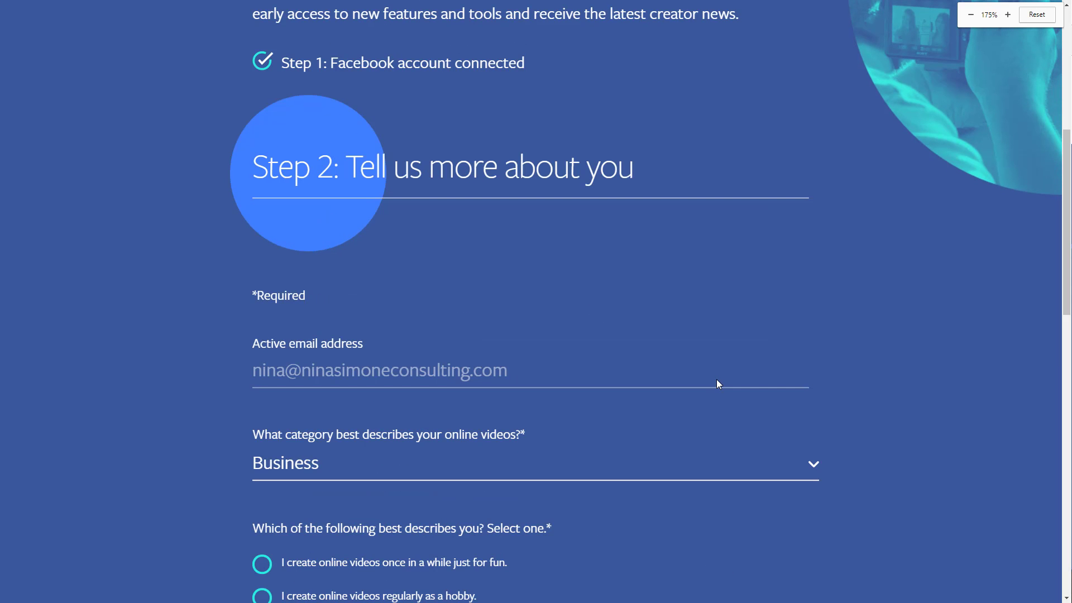
pyautogui.hotkey('ctrl', '+')
pyautogui.scroll(-4, 717, 381)
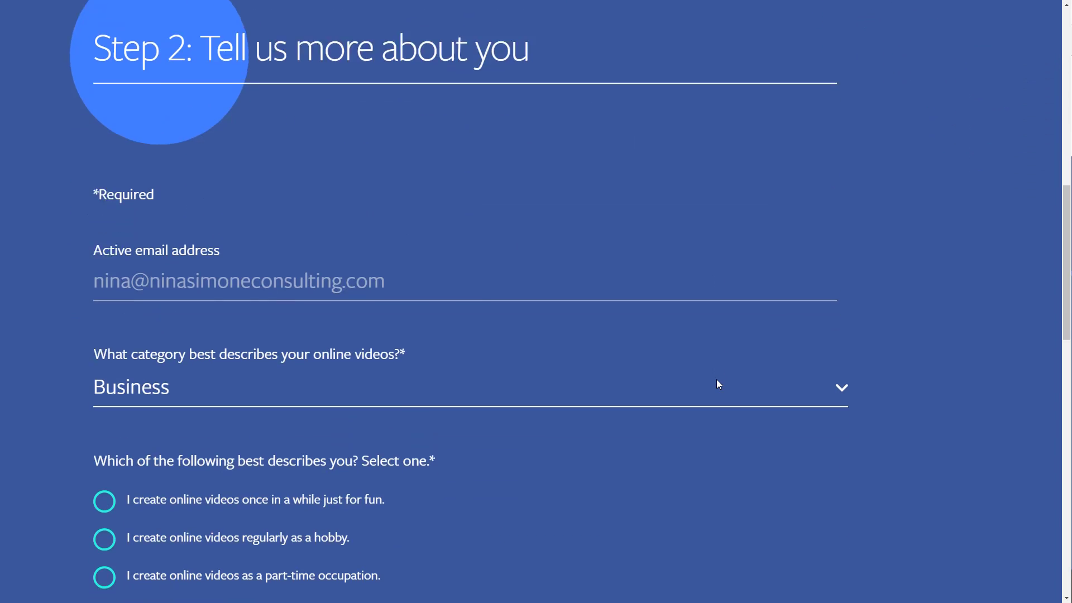
pyautogui.scroll(-3, 719, 384)
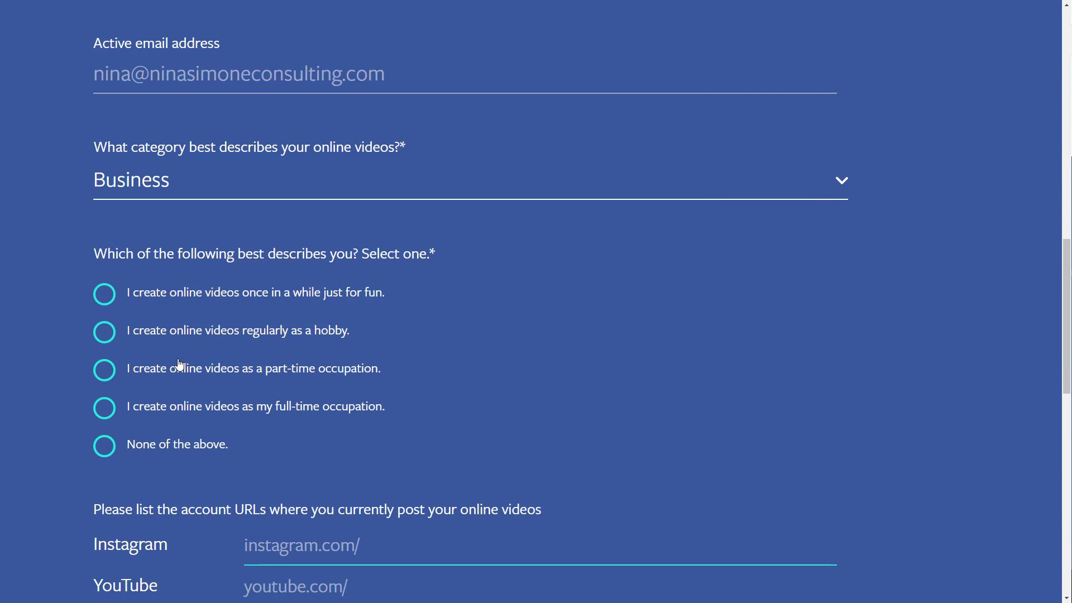
pyautogui.click(176, 412)
pyautogui.scroll(-5, 398, 390)
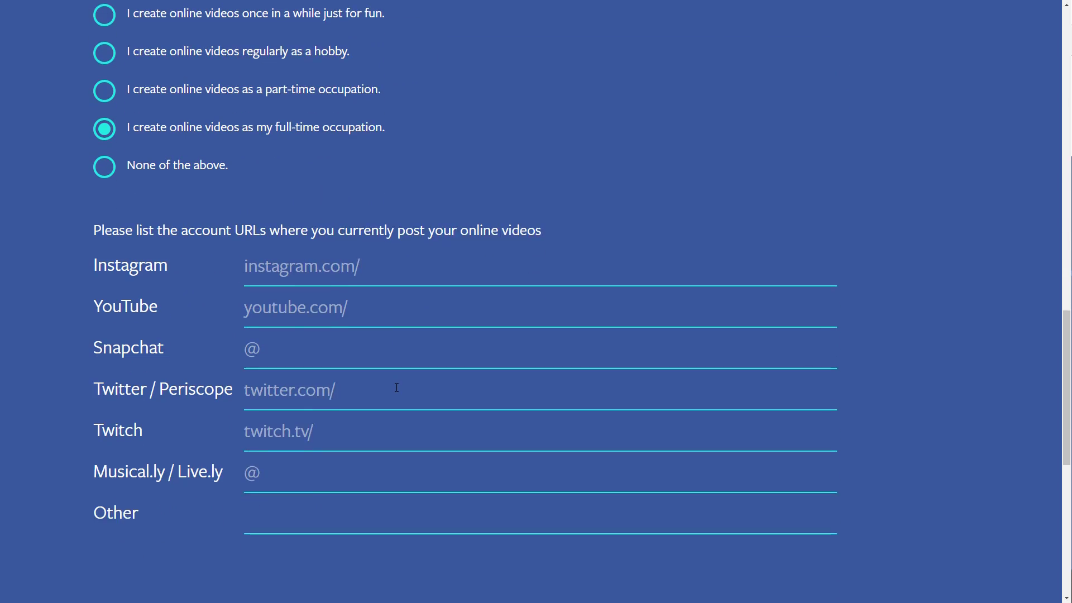
pyautogui.scroll(-1, 396, 387)
# Step: Enter the creator's handles in the Instagram, Snapchat and Twitter/Periscope fields, skipping YouTube
pyautogui.click(390, 215)
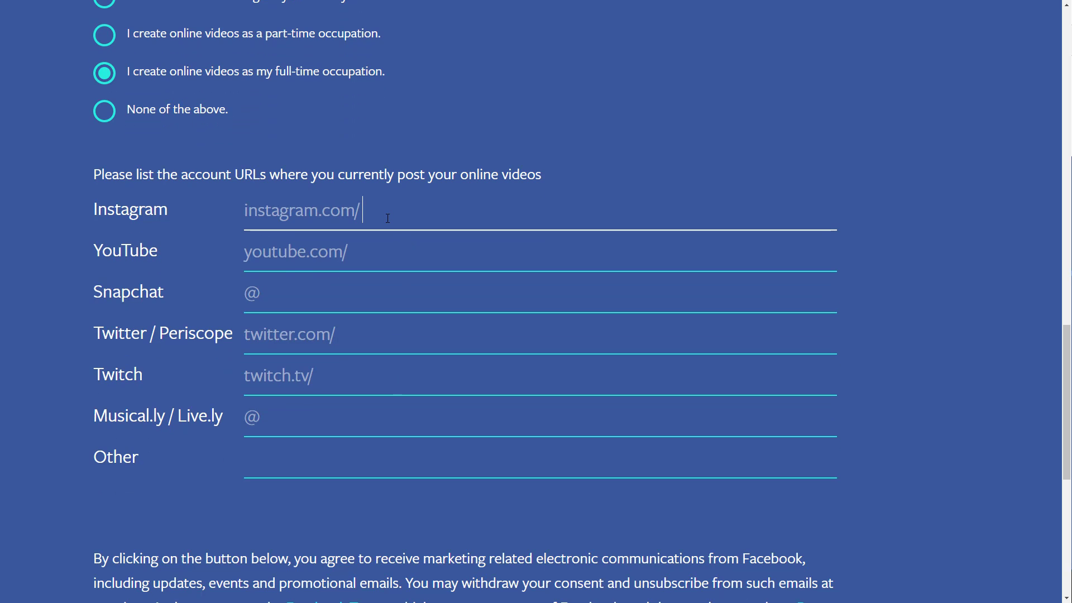
pyautogui.write('so')
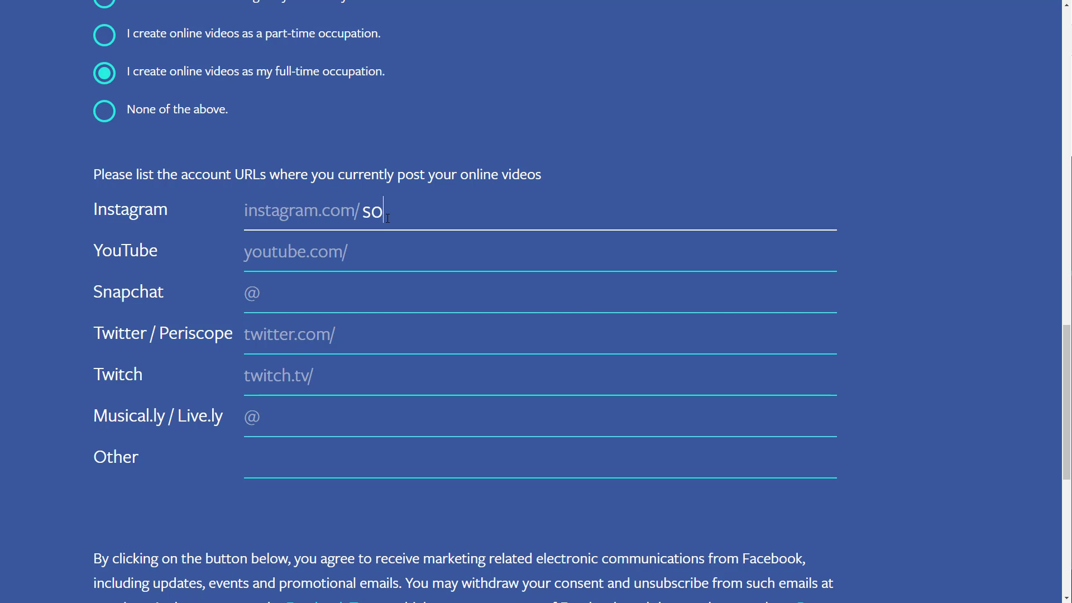
pyautogui.write('ciallynina')
pyautogui.press('Tab')
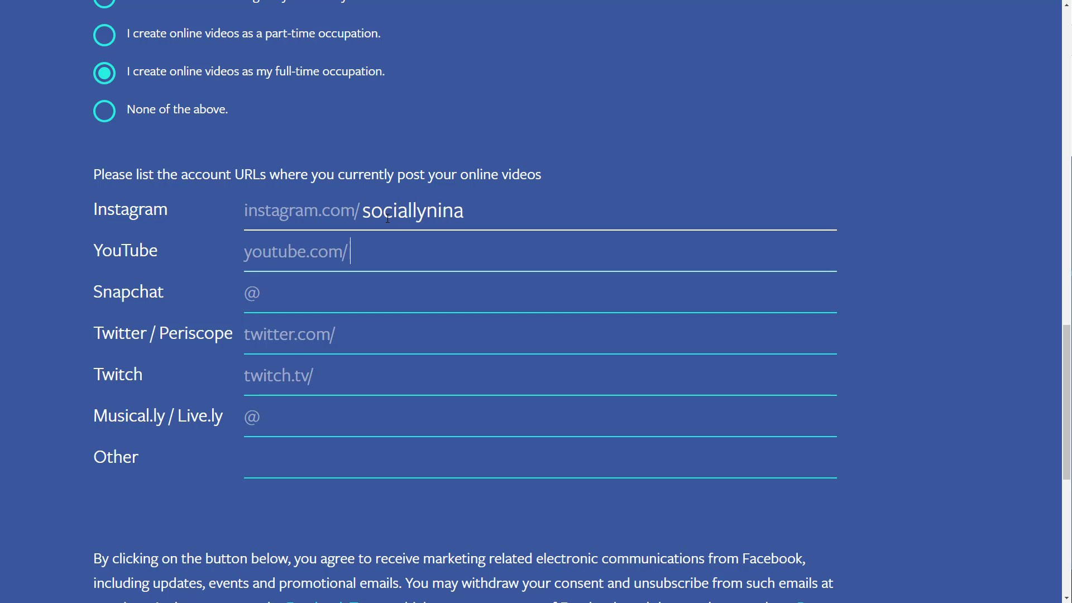
pyautogui.write('sociallynina')
pyautogui.press('Tab')
pyautogui.write('sociallynina')
pyautogui.press('Tab')
pyautogui.write('ia')
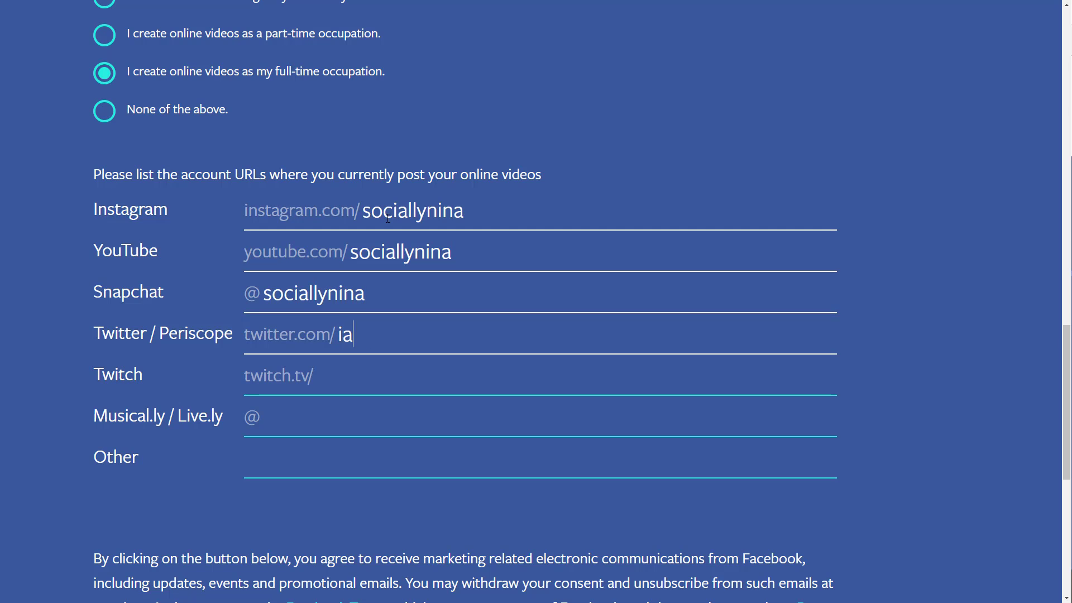
pyautogui.write('msociallynina')
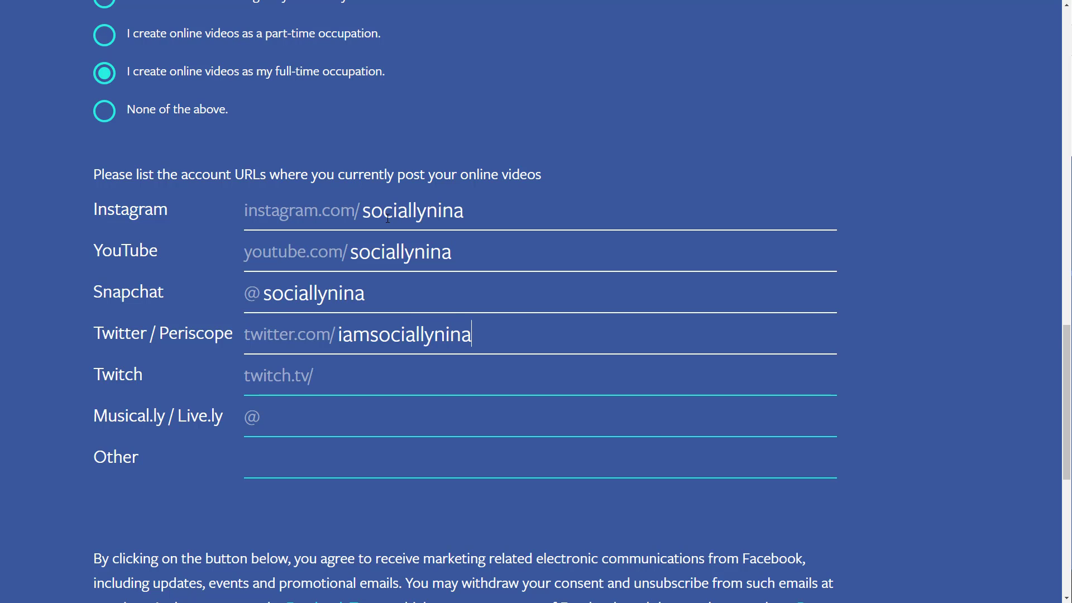
# Step: Skip Twitch, enter the creator's Musical.ly handle, and move on to the Other field and form end
pyautogui.press('Tab')
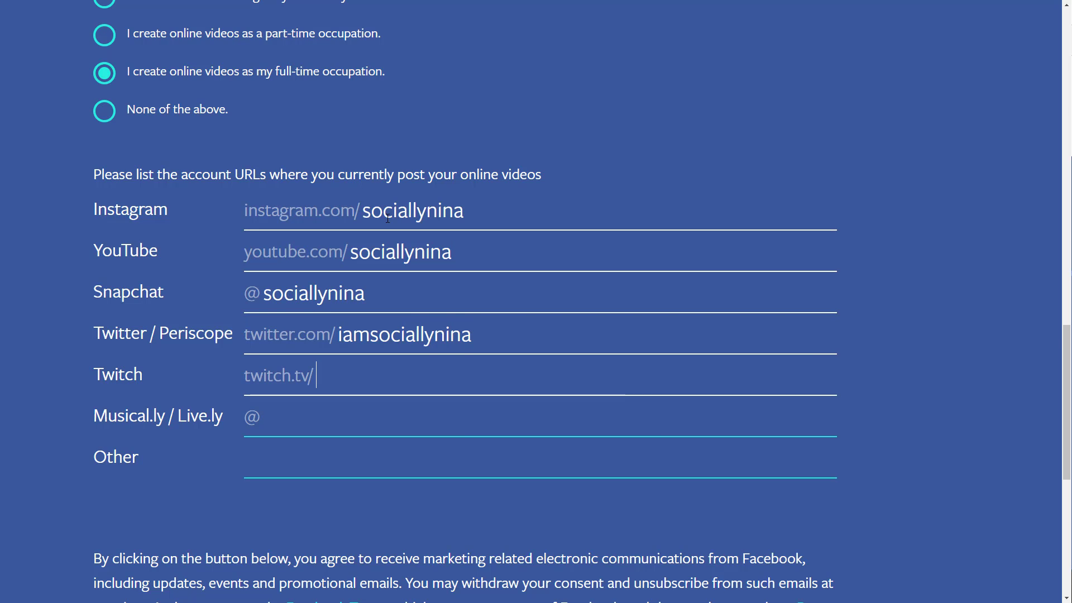
pyautogui.click(300, 431)
pyautogui.write('sociallynina')
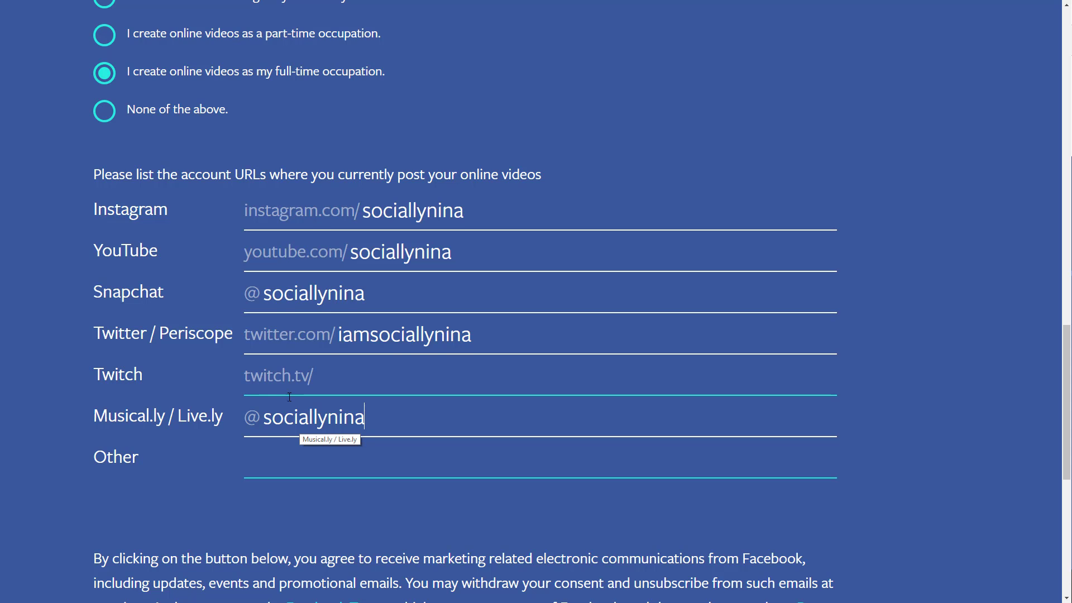
pyautogui.scroll(-2, 299, 385)
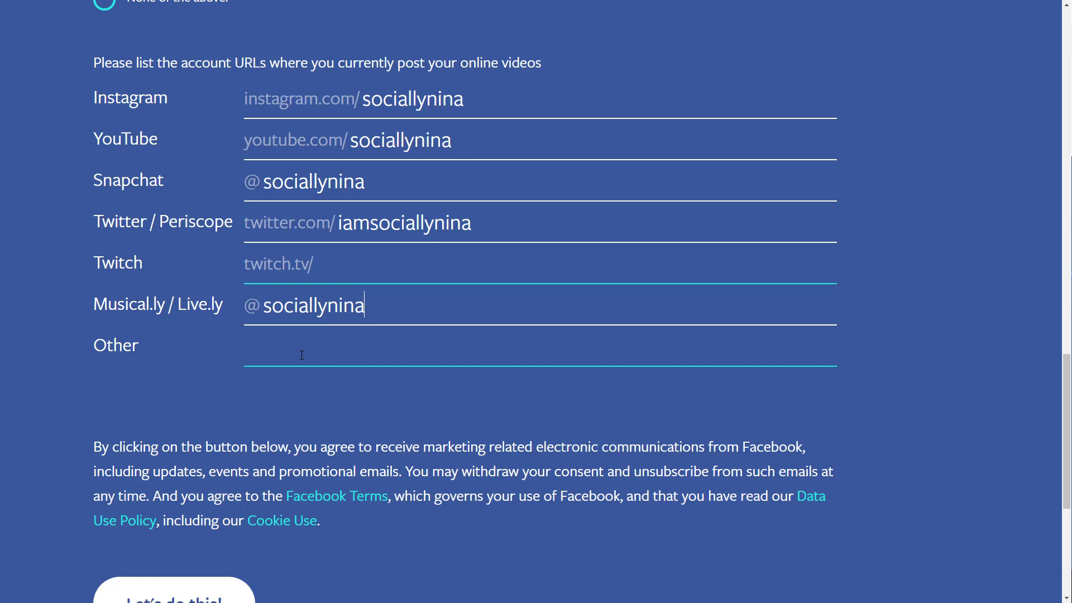
pyautogui.click(301, 355)
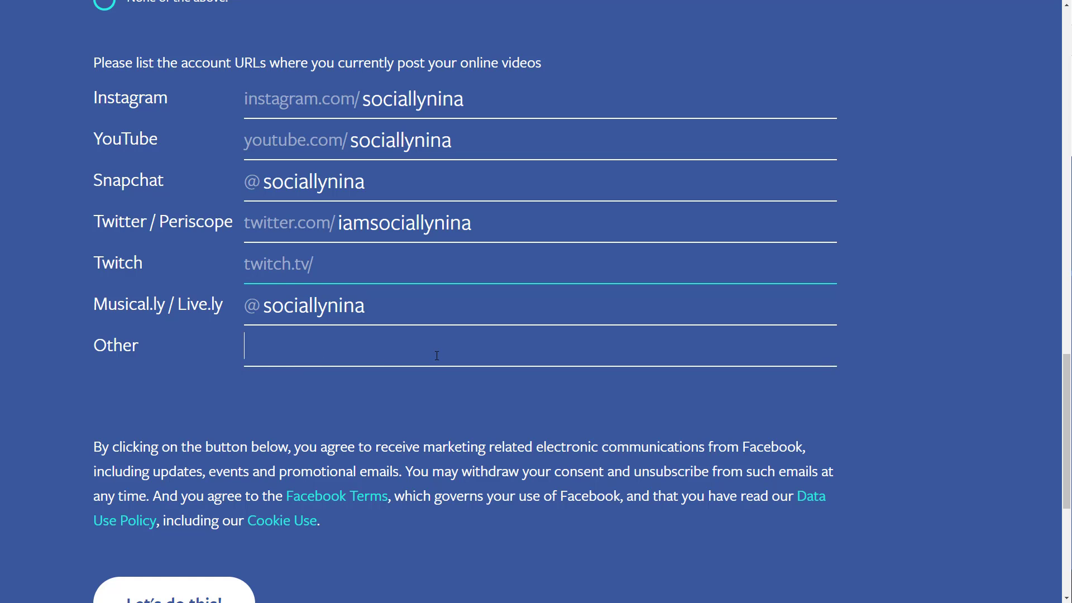
pyautogui.scroll(-4, 436, 355)
pyautogui.click(173, 381)
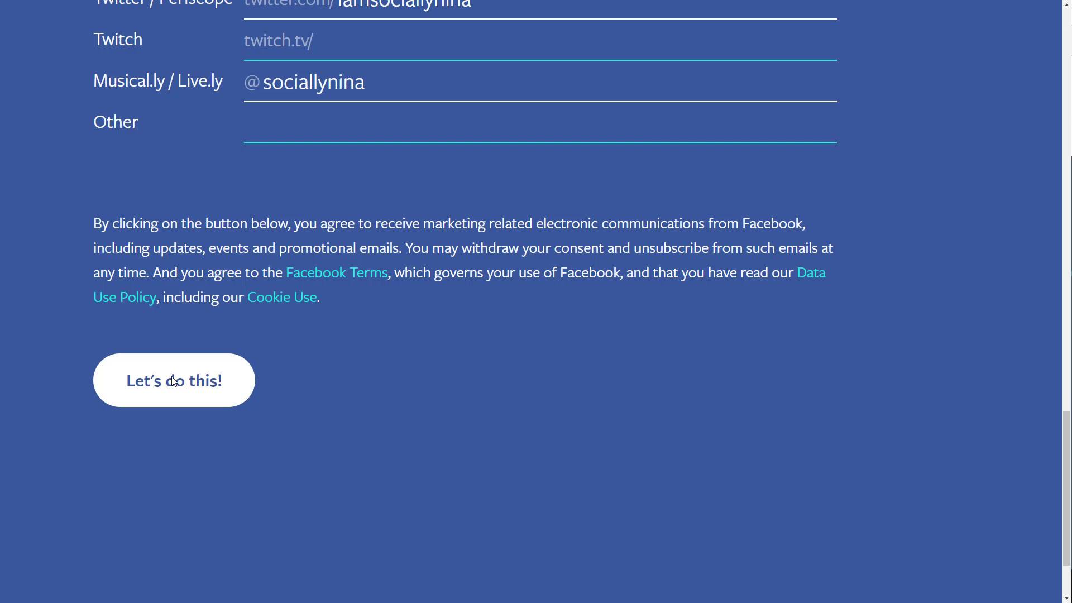
# Step: Submit the form with 'Let's do this!' and scroll through the 'Congratulations! You're in.' page
pyautogui.click(197, 394)
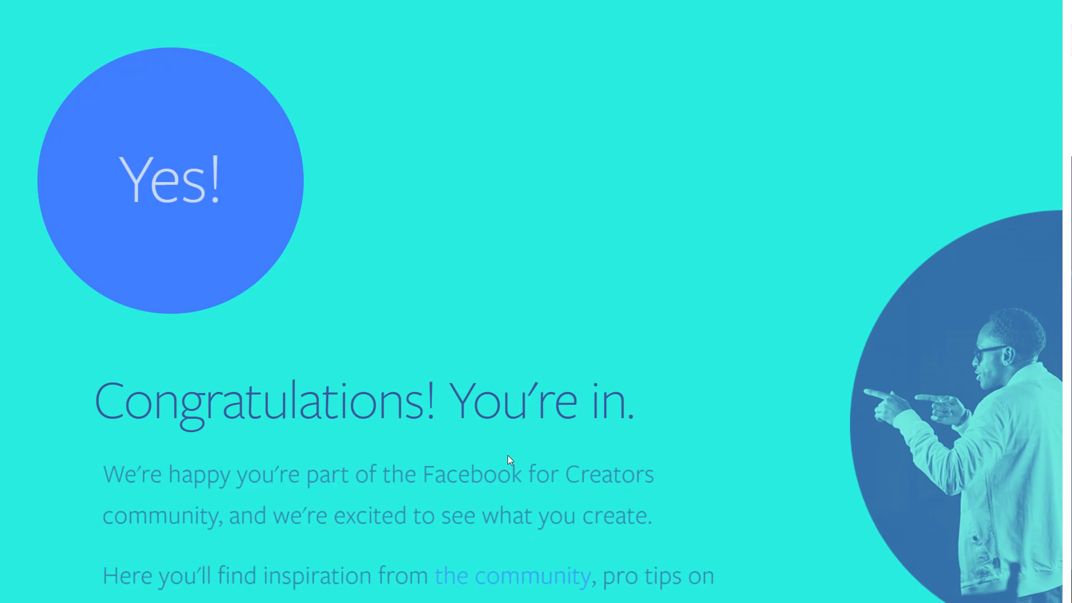
pyautogui.scroll(-1, 564, 368)
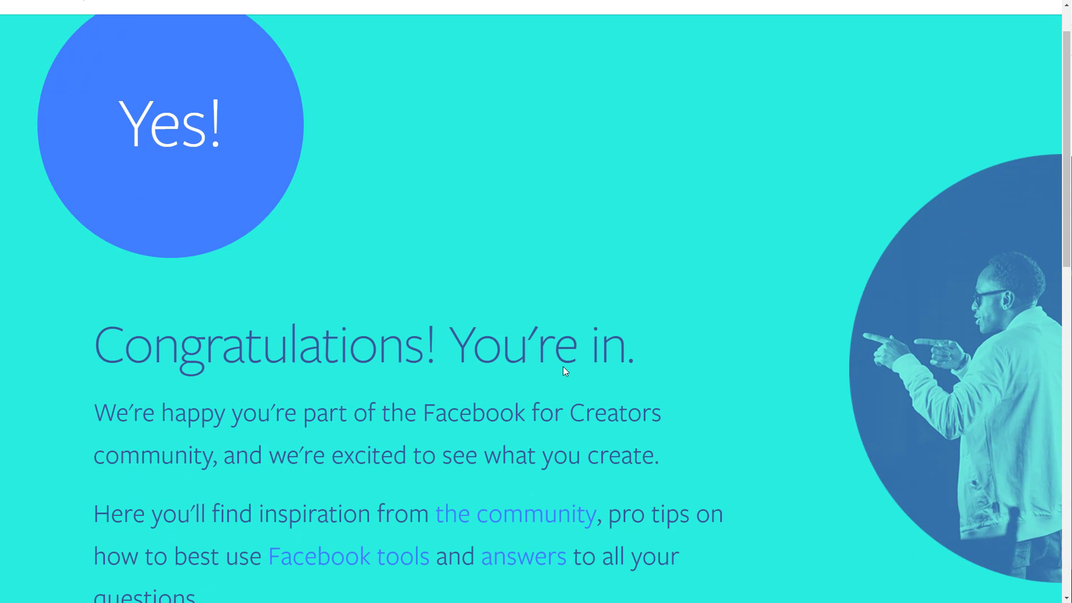
pyautogui.scroll(-2, 564, 367)
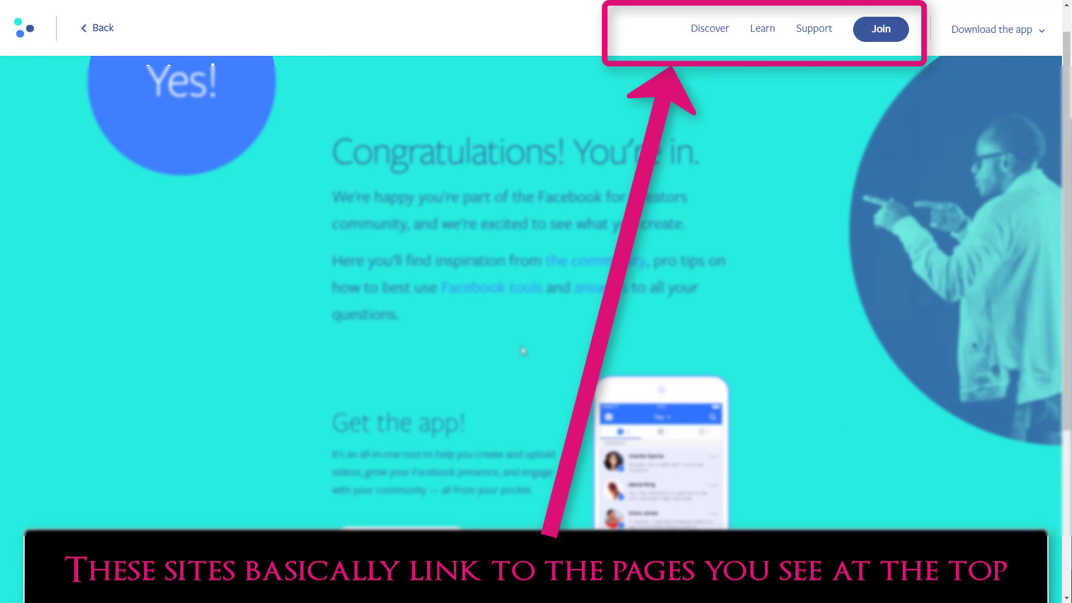
pyautogui.scroll(1, 524, 351)
pyautogui.scroll(1, 522, 351)
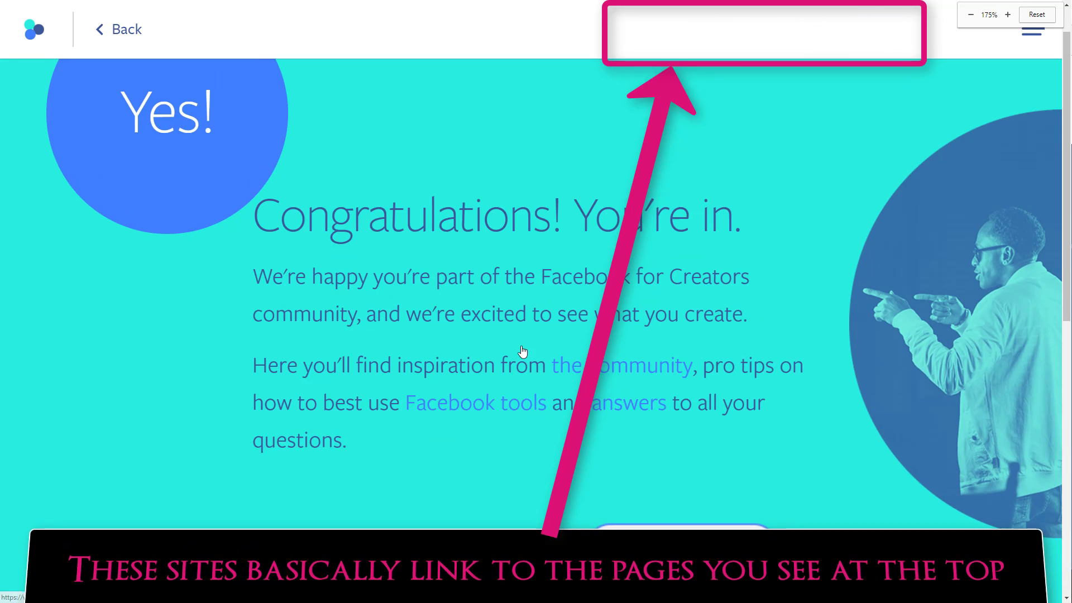
pyautogui.scroll(1, 522, 351)
pyautogui.scroll(-3, 522, 351)
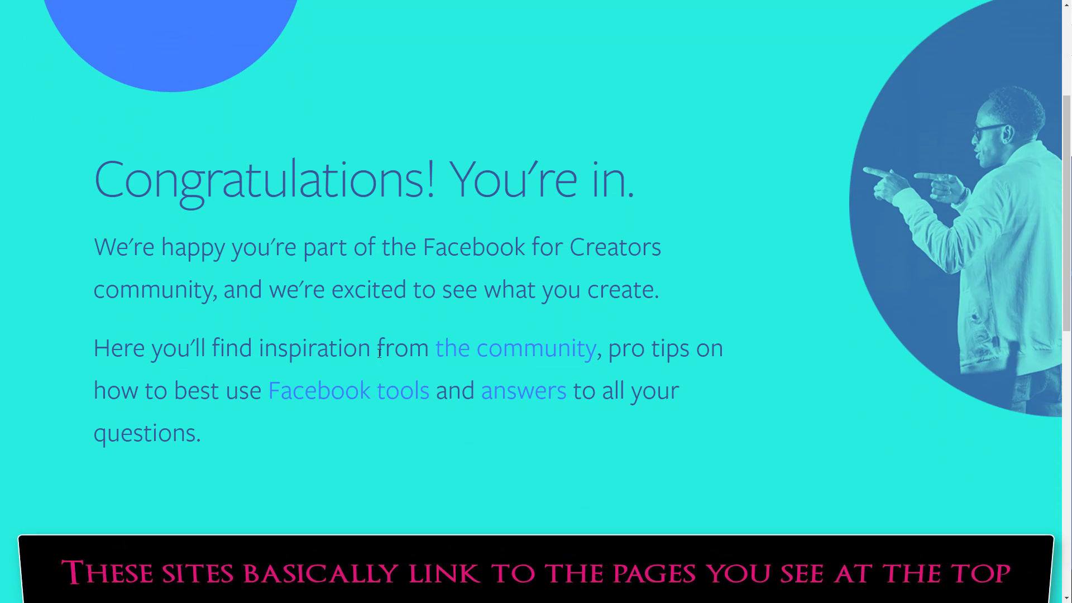
# Step: Open the community, Facebook tools and answers links each in a new tab
pyautogui.rightClick(491, 351)
pyautogui.click(510, 360)
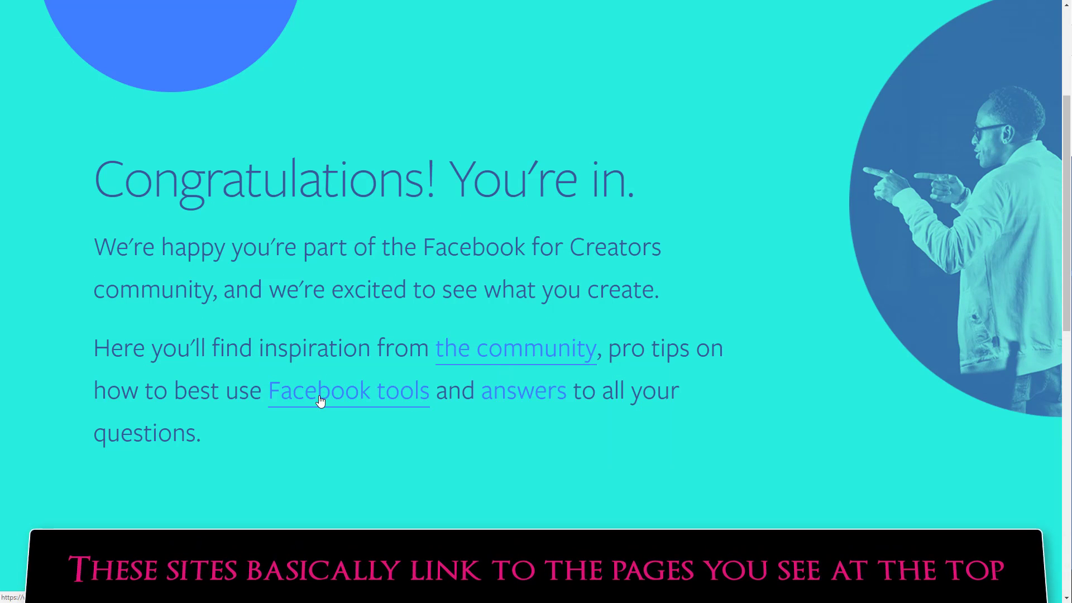
pyautogui.rightClick(320, 404)
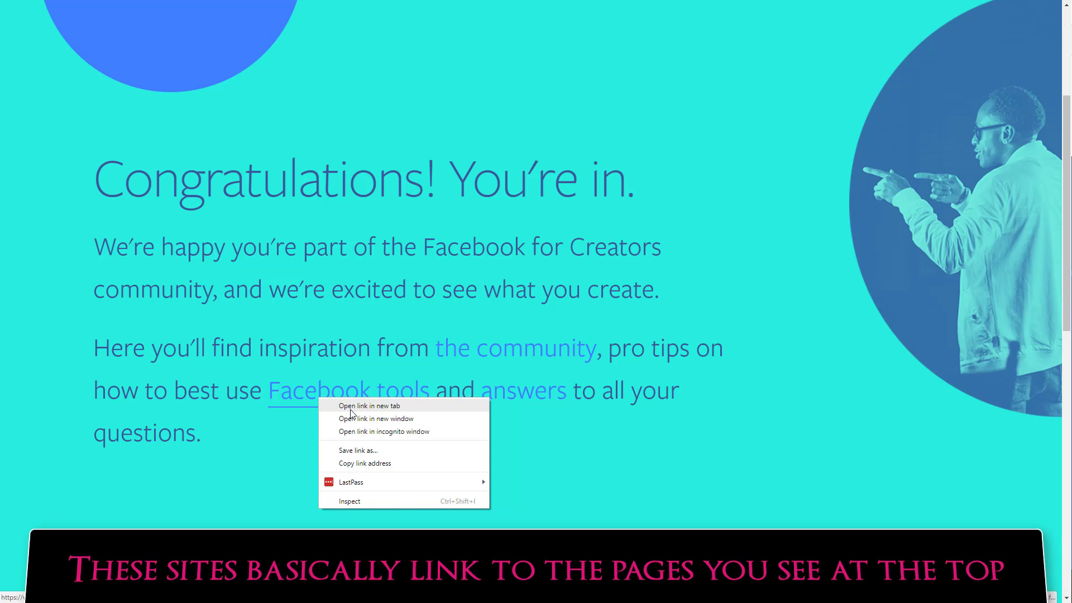
pyautogui.click(351, 412)
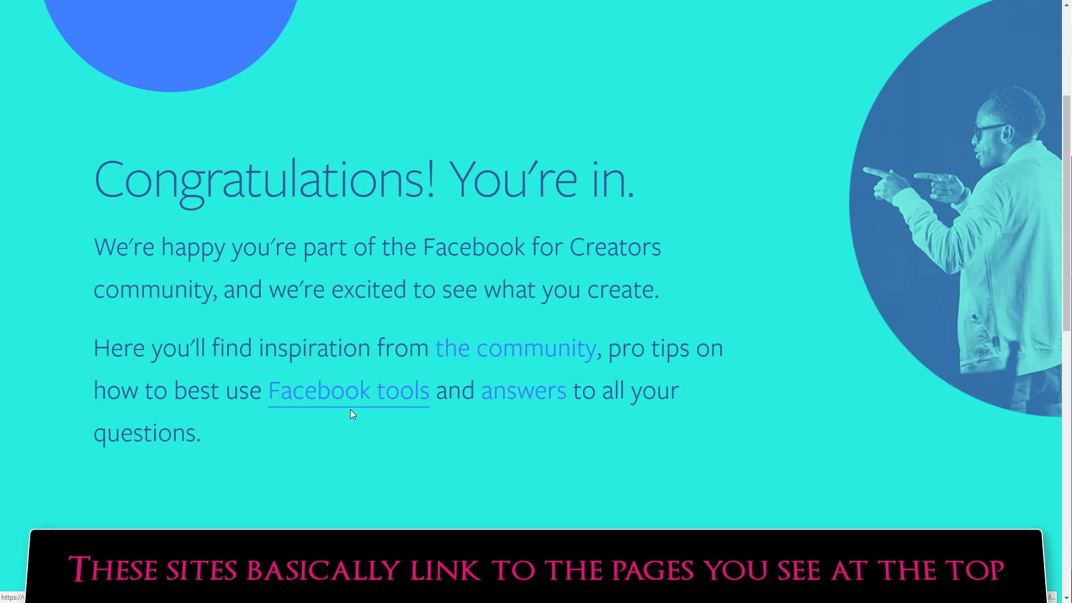
pyautogui.rightClick(506, 405)
pyautogui.click(527, 411)
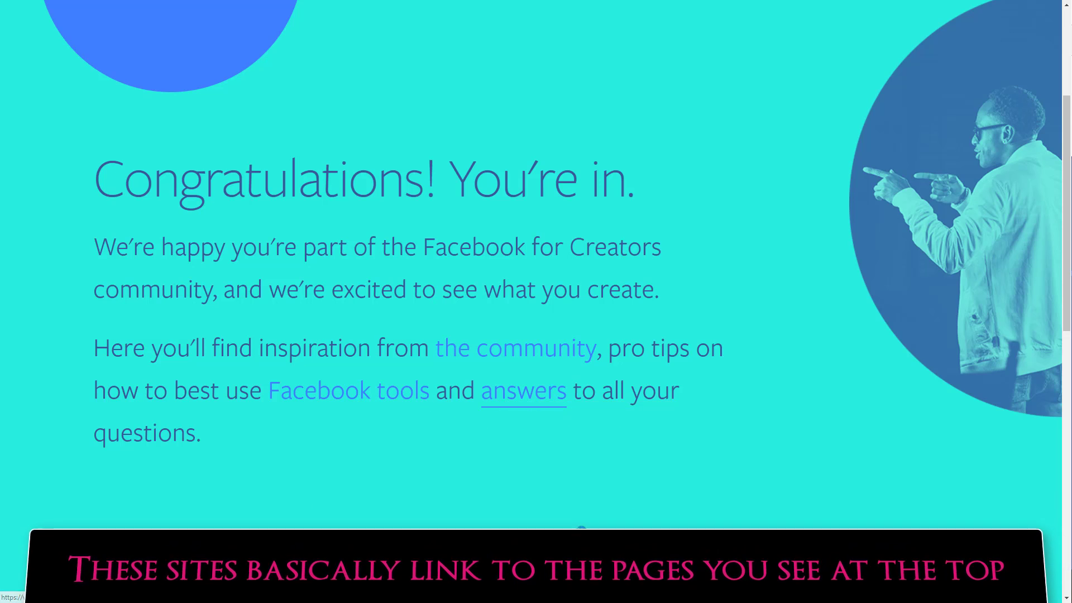
pyautogui.scroll(-7, 578, 525)
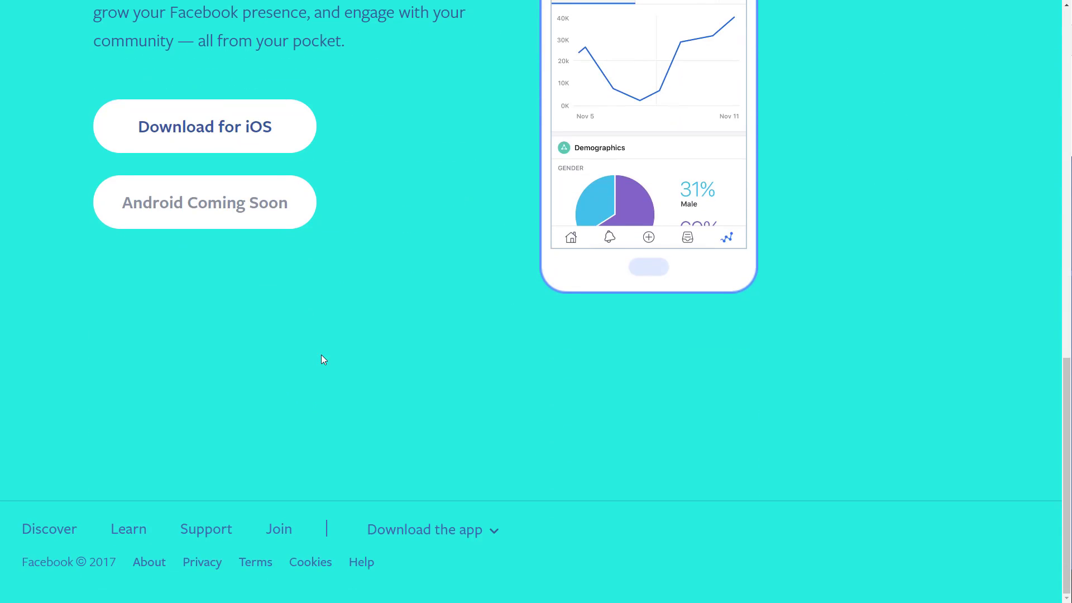
pyautogui.scroll(12, 322, 358)
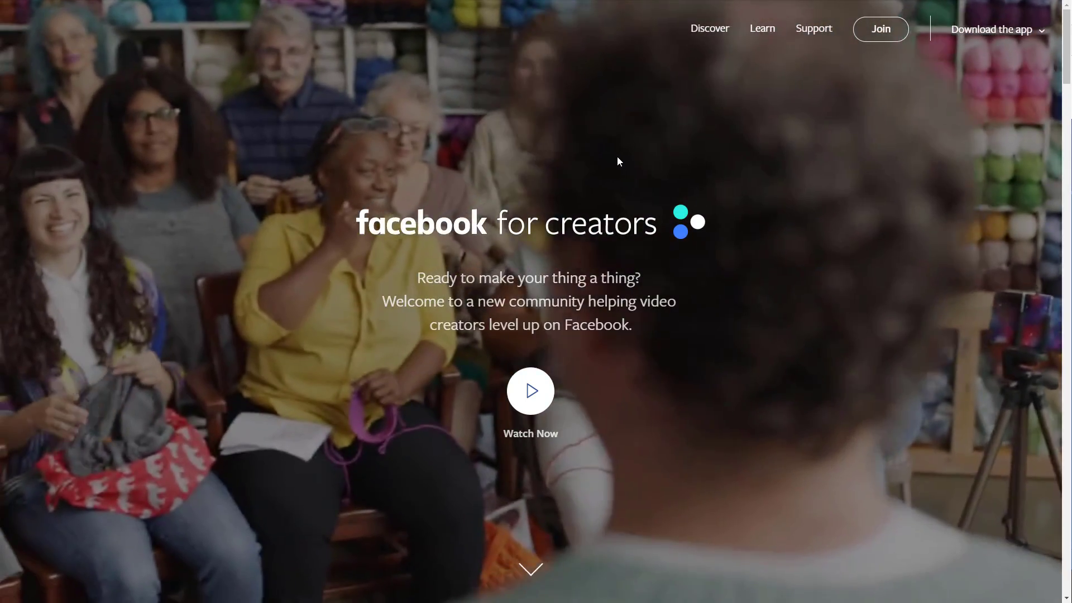
# Step: Exit full screen, switch to the third Facebook tab, and browse the Spotlight, Discover and Learn sections
pyautogui.press('F11')
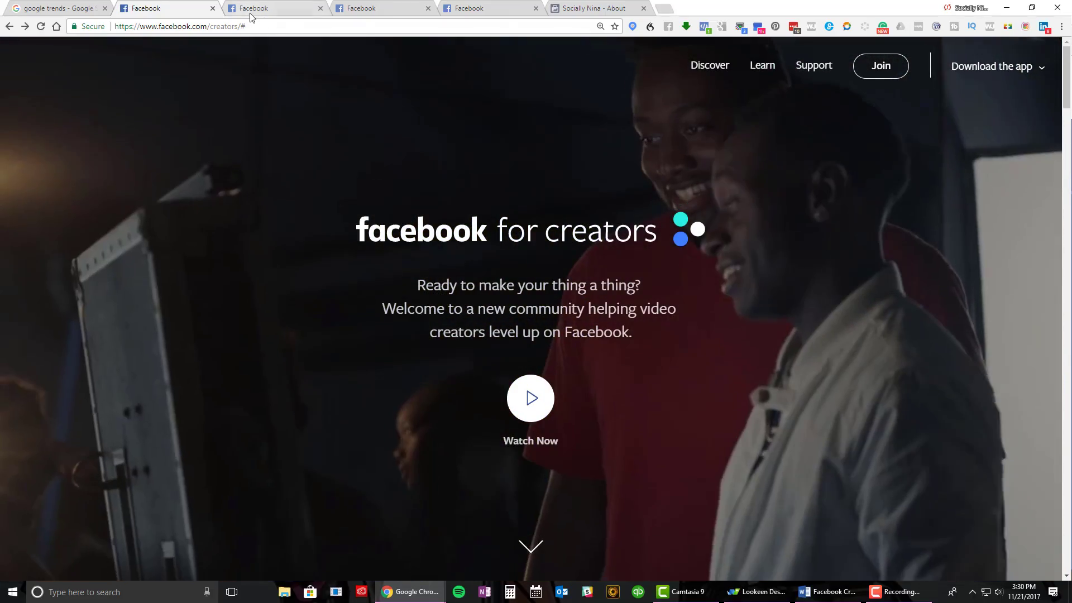
pyautogui.click(253, 9)
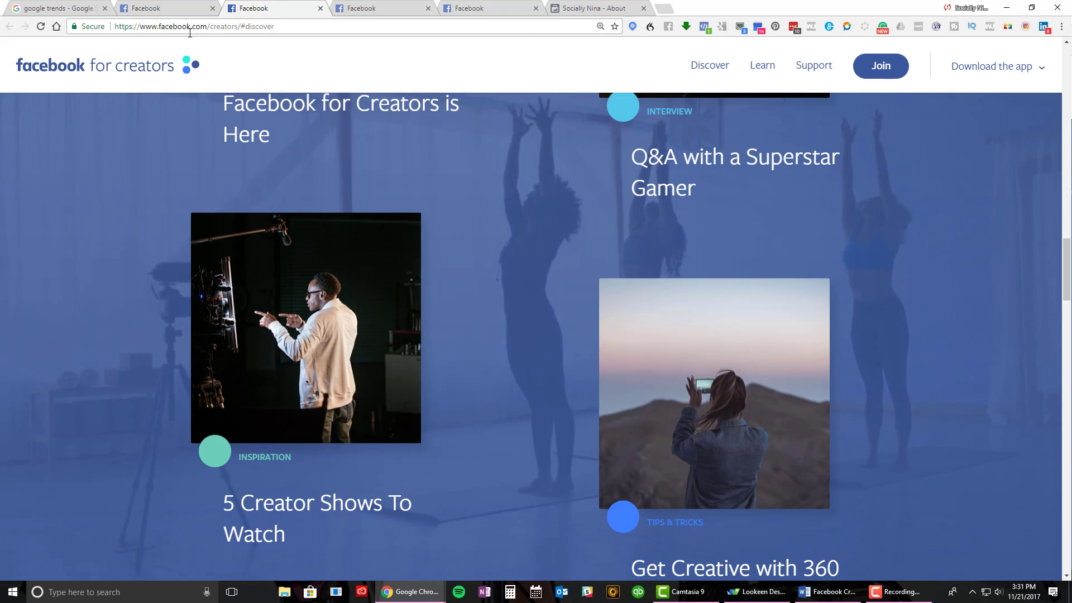
pyautogui.scroll(10, 413, 192)
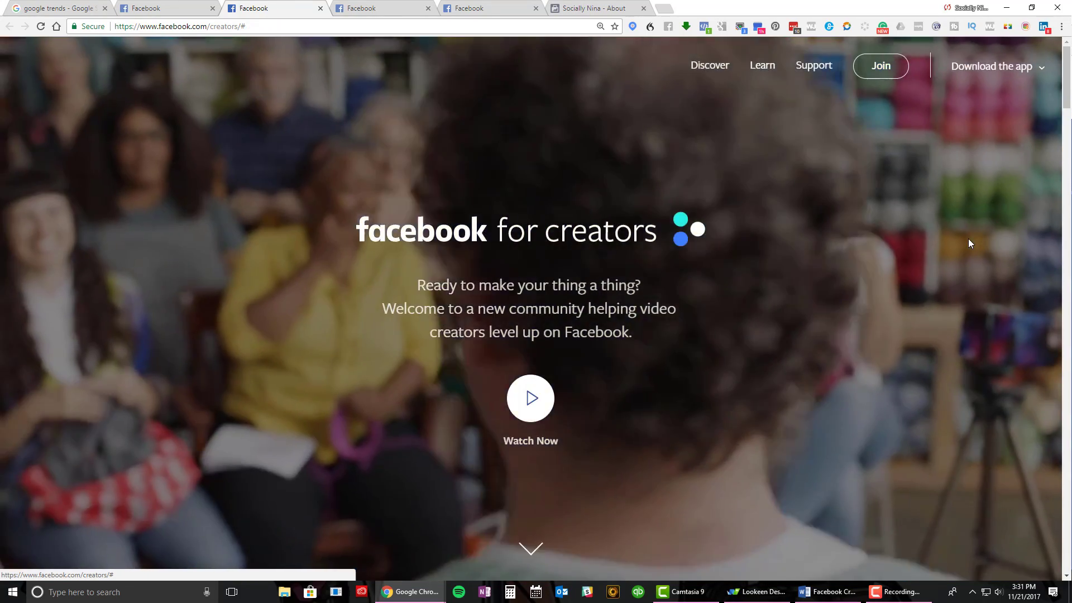
pyautogui.scroll(-5, 968, 239)
pyautogui.scroll(-3, 968, 239)
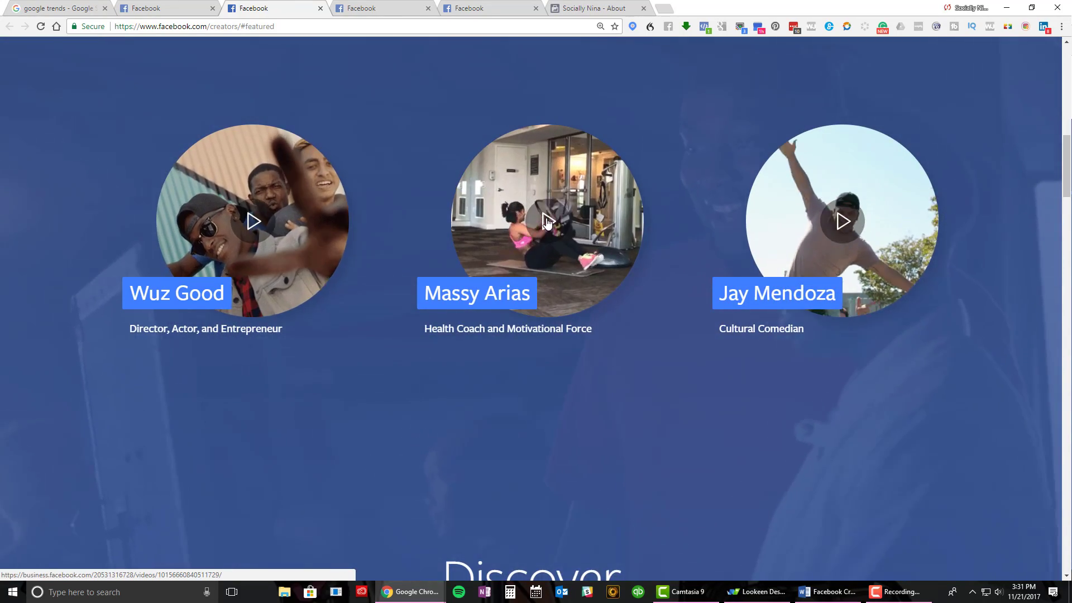
pyautogui.scroll(-8, 547, 221)
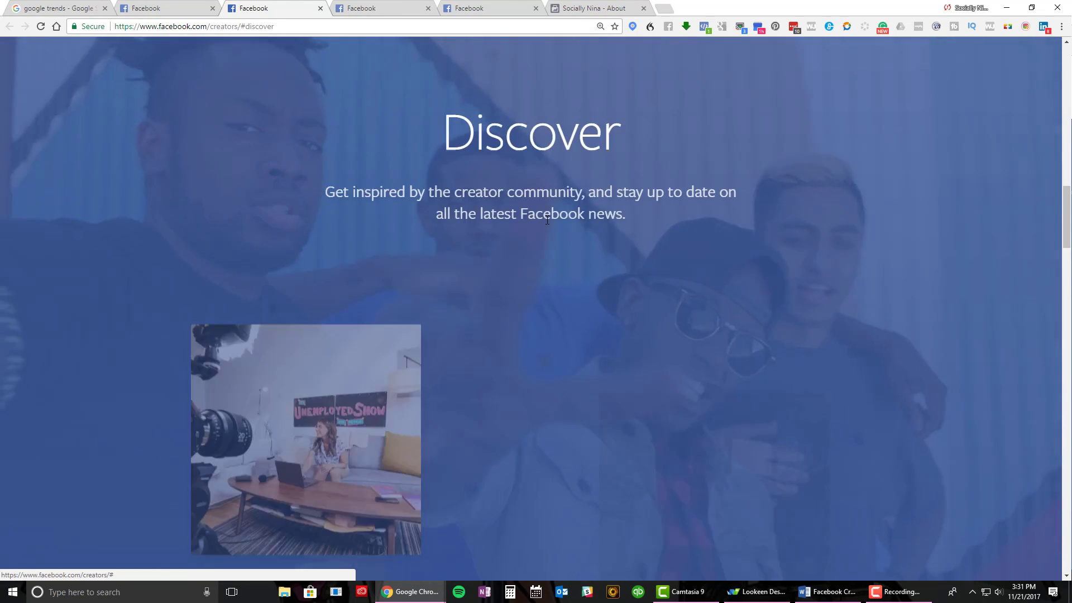
pyautogui.scroll(-5, 546, 221)
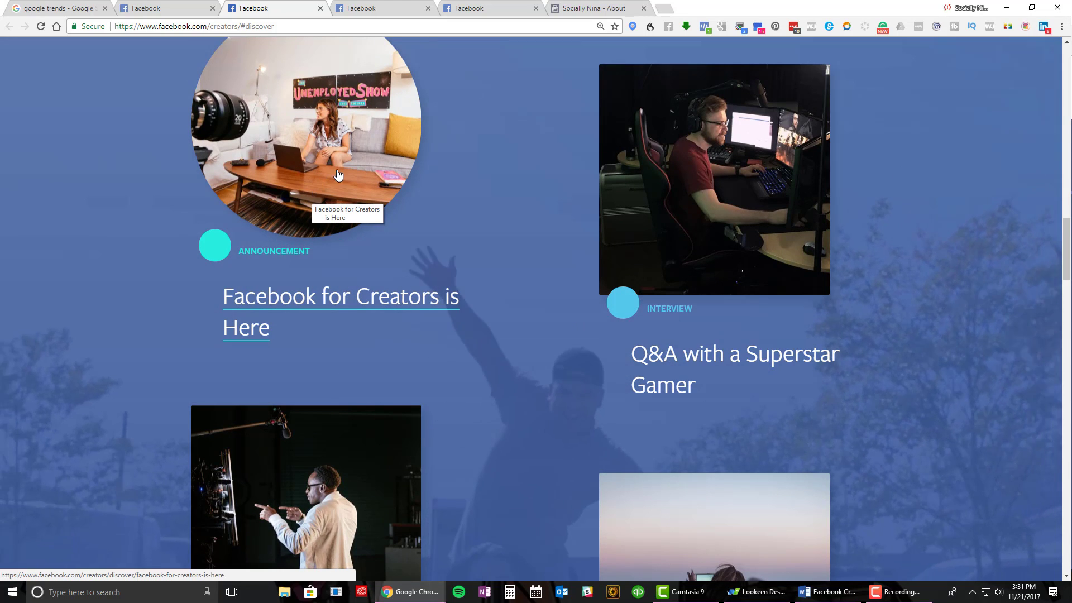
pyautogui.scroll(-4, 341, 396)
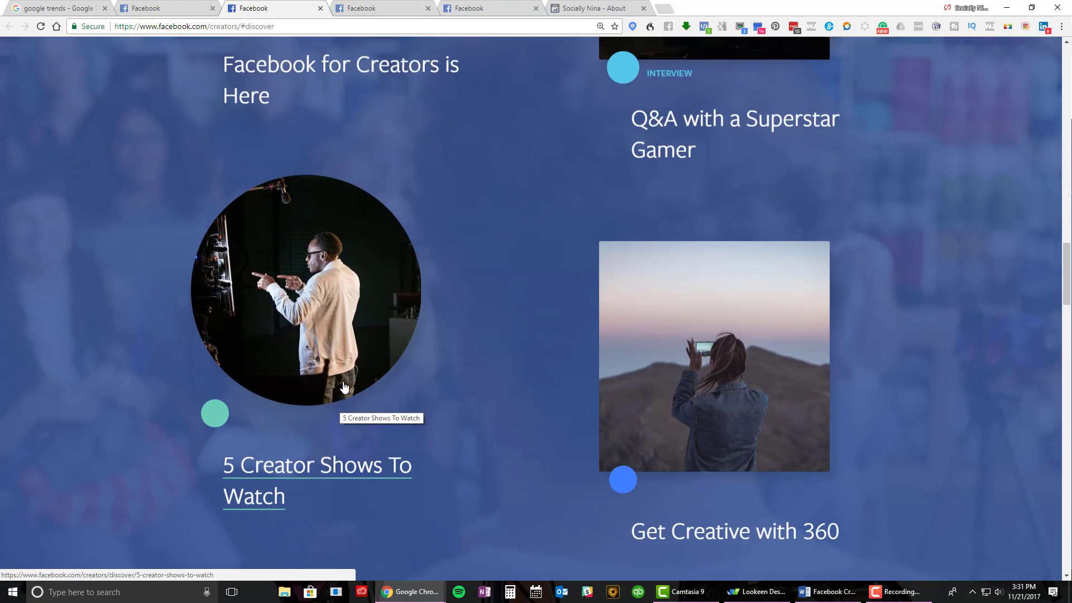
pyautogui.scroll(-4, 741, 411)
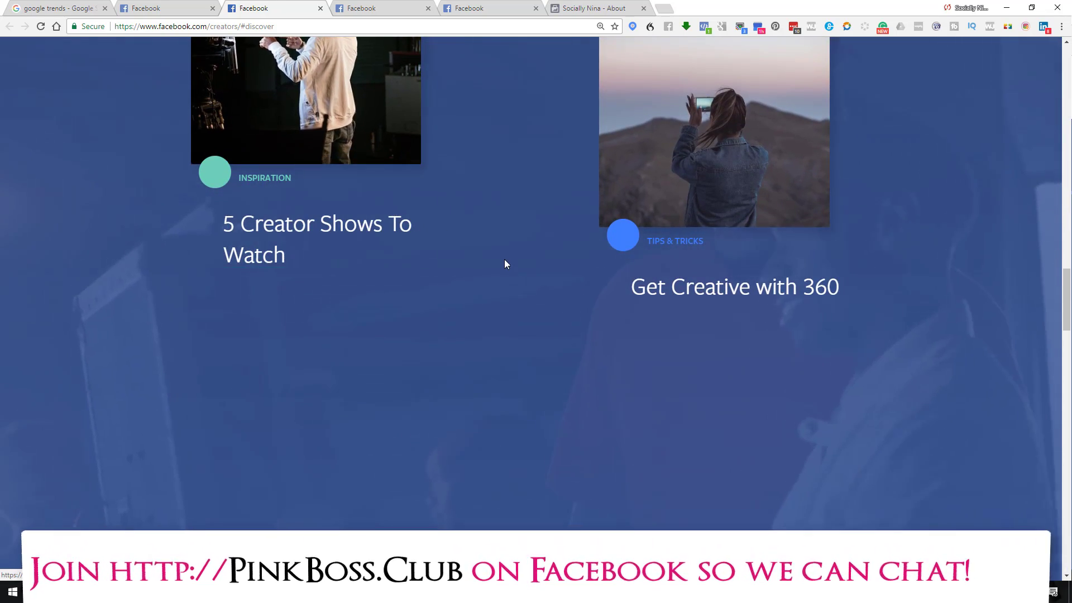
pyautogui.scroll(-10, 505, 260)
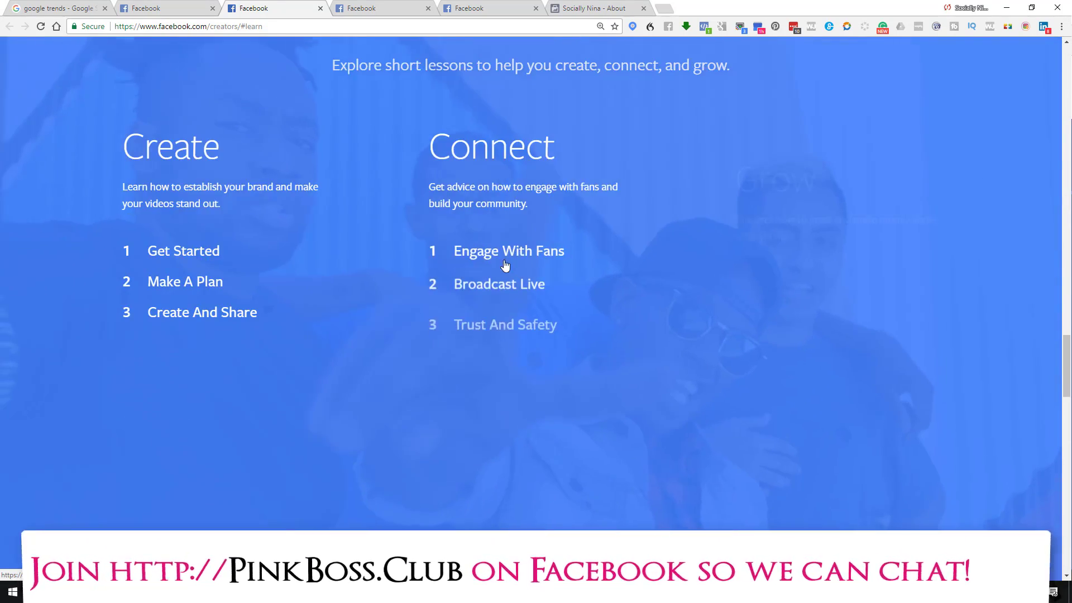